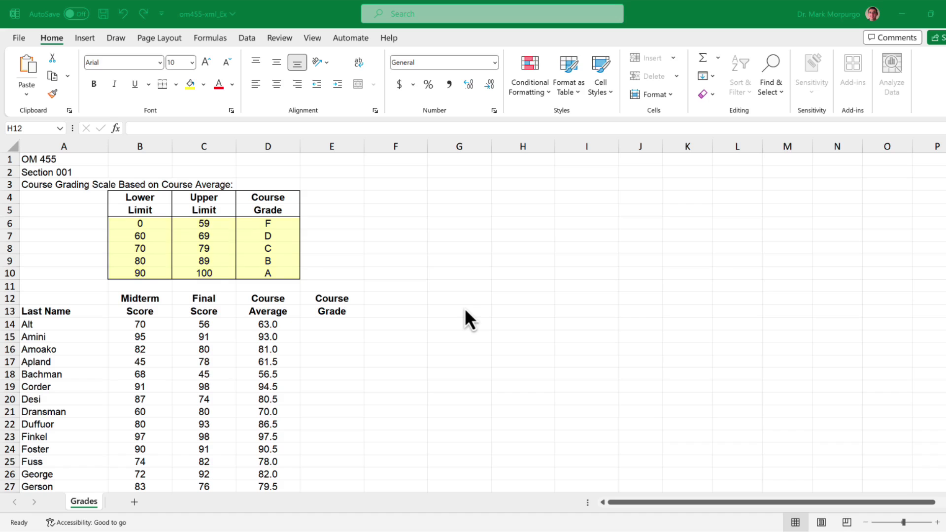
Step: Start E14's formula as =XLOOKUP(D14,$B$6:$B$10 with the course average and absolute lower limits
{"action": "scroll", "coordinate": [465, 311], "scroll_direction": "down", "scroll_amount": 4}
{"action": "scroll", "coordinate": [465, 319], "scroll_direction": "down", "scroll_amount": 9}
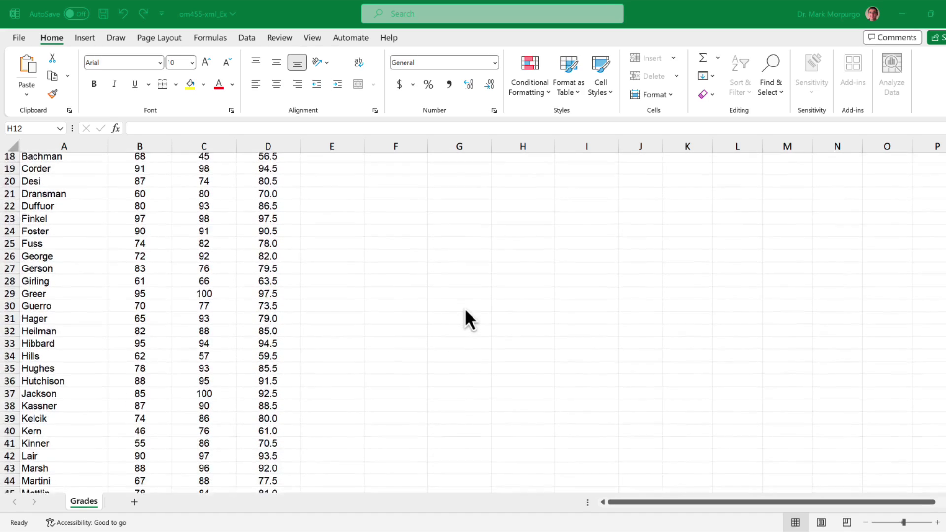
{"action": "scroll", "coordinate": [465, 315], "scroll_direction": "down", "scroll_amount": 4}
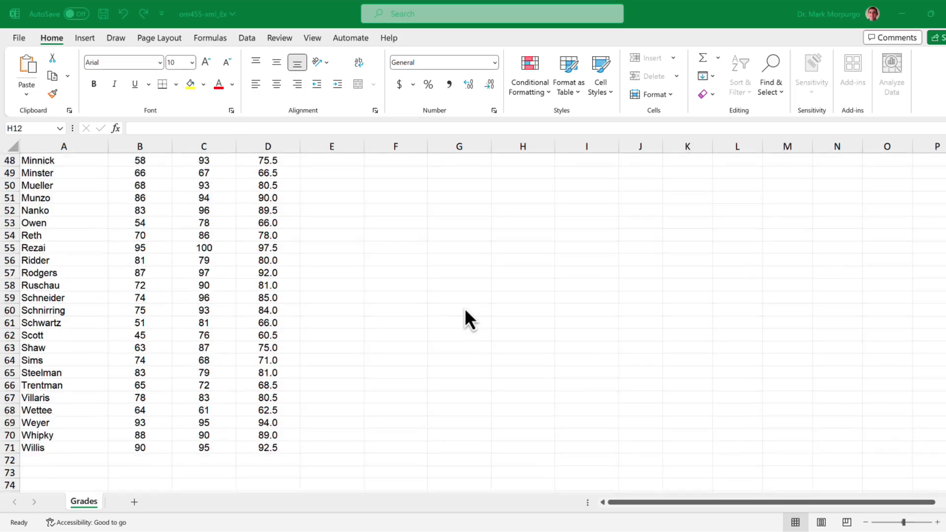
{"action": "scroll", "coordinate": [465, 316], "scroll_direction": "up", "scroll_amount": 4}
{"action": "scroll", "coordinate": [465, 311], "scroll_direction": "up", "scroll_amount": 13}
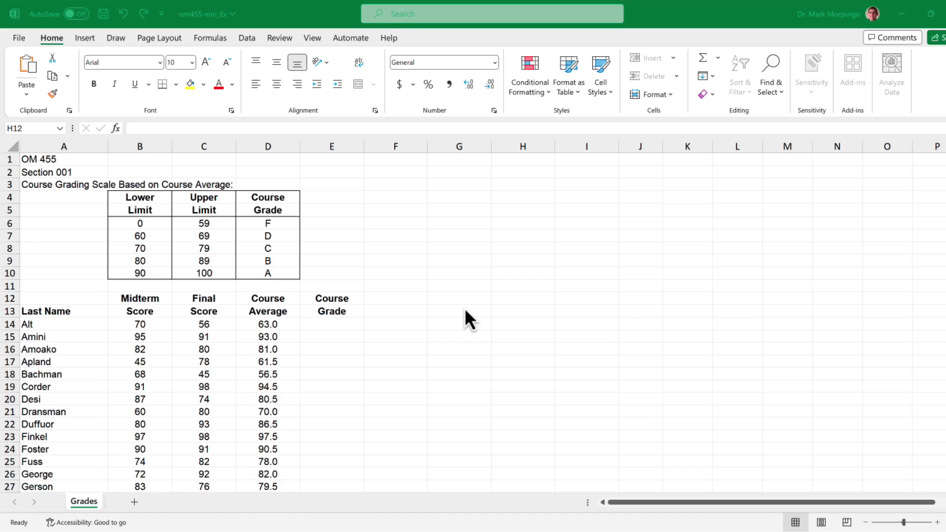
{"action": "left_click", "coordinate": [335, 324]}
{"action": "type", "text": "="}
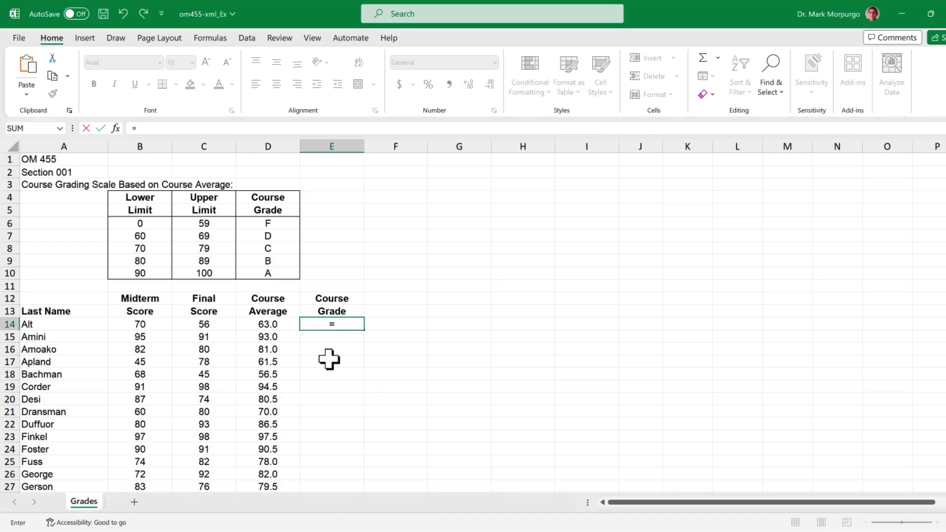
{"action": "type", "text": "xlo"}
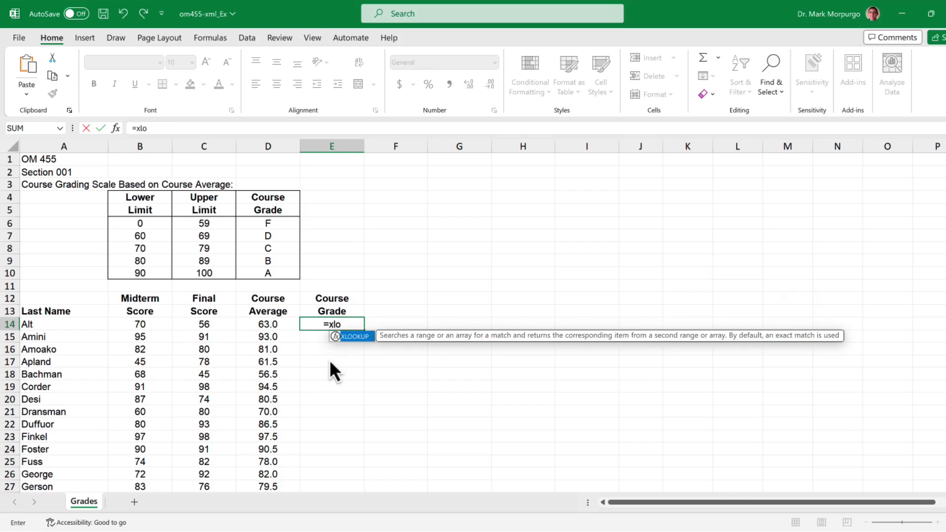
{"action": "key", "text": "Tab"}
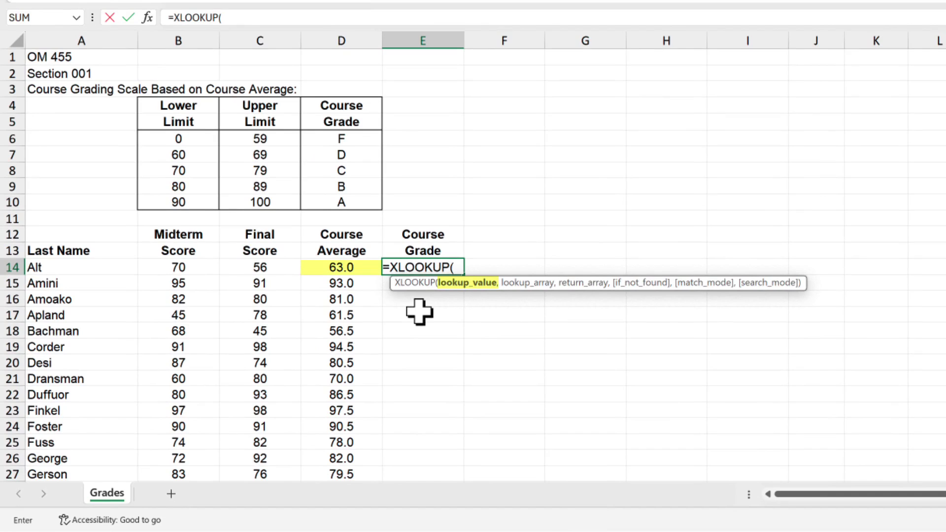
{"action": "left_click", "coordinate": [340, 267]}
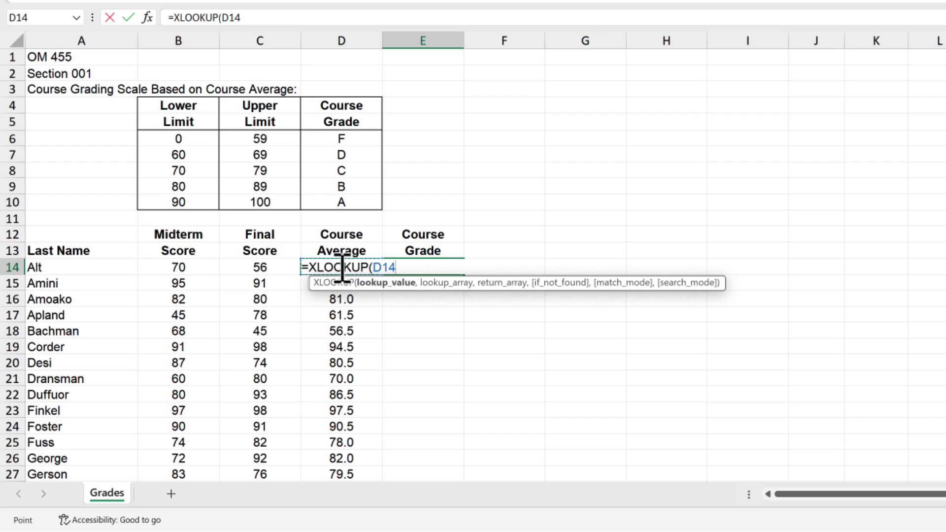
{"action": "type", "text": ","}
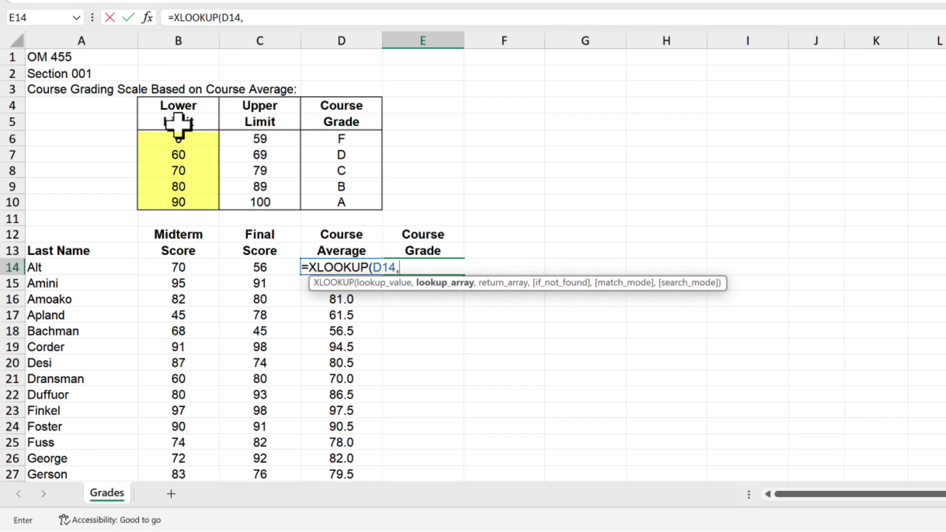
{"action": "left_click_drag", "start_coordinate": [176, 136], "coordinate": [164, 202]}
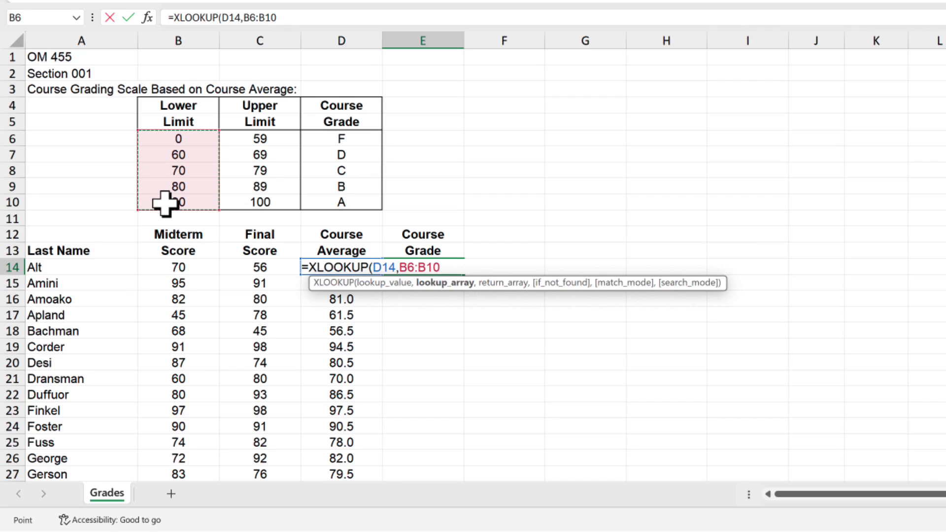
{"action": "key", "text": "F4"}
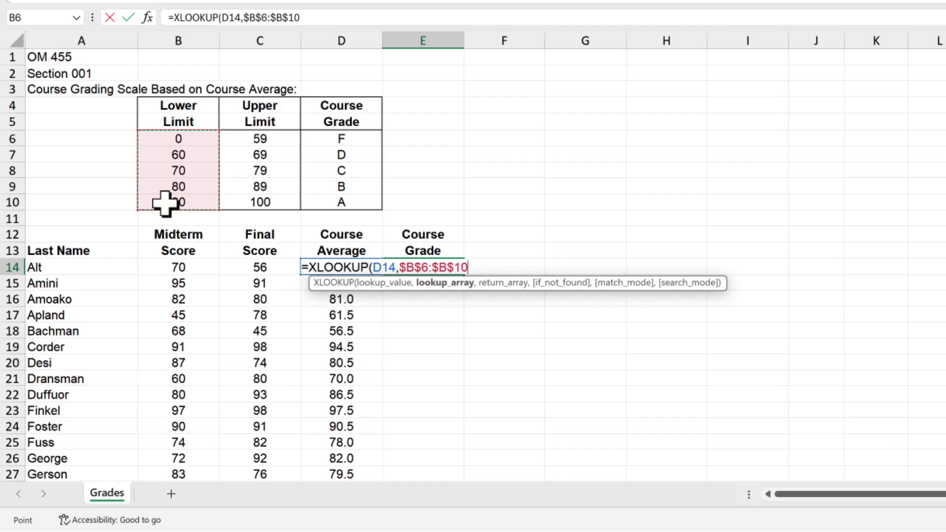
Step: Add the absolute return range $D$6:$D$10 and an "N/A" if-not-found argument to E14's XLOOKUP
{"action": "type", "text": ","}
{"action": "left_click_drag", "start_coordinate": [340, 139], "coordinate": [338, 200]}
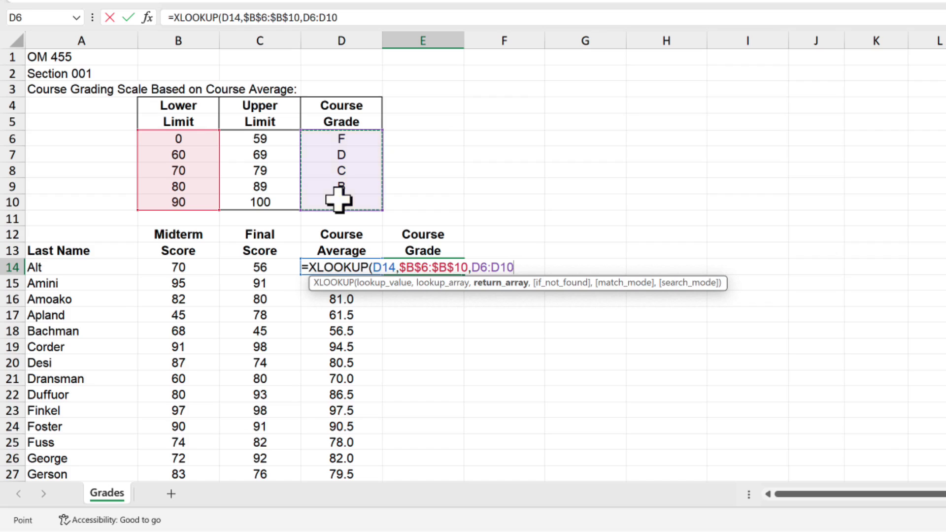
{"action": "key", "text": "F4"}
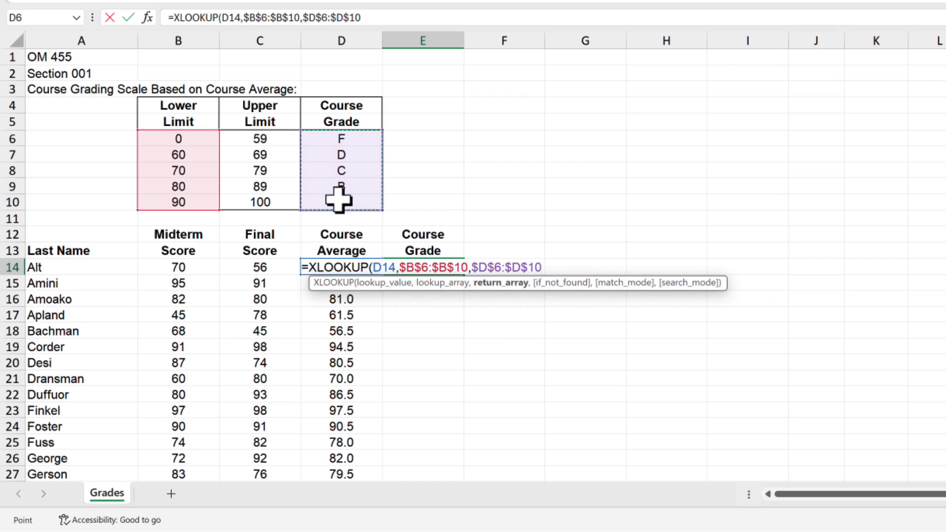
{"action": "type", "text": ","}
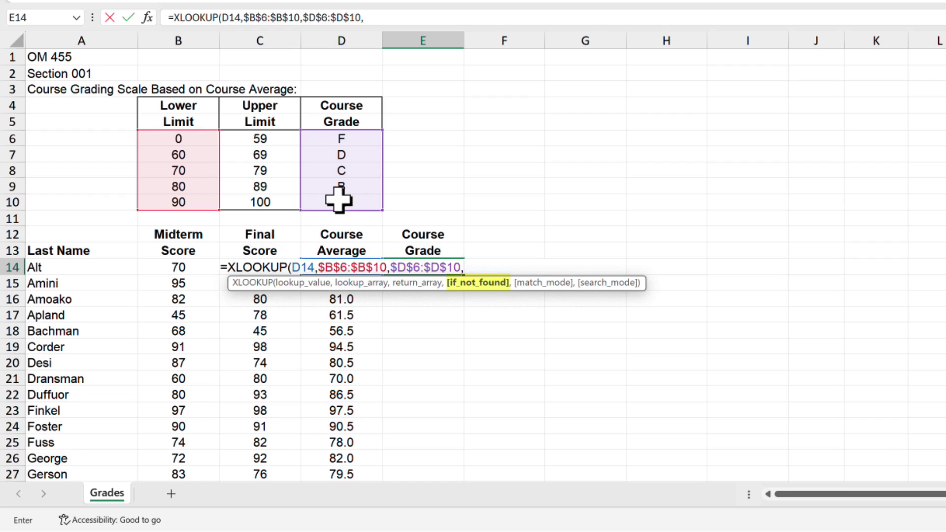
{"action": "type", "text": "\""}
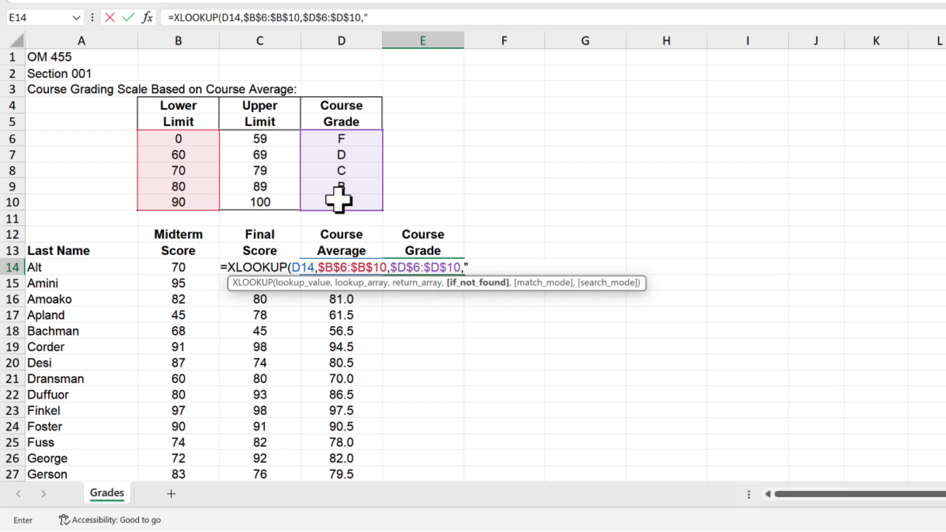
{"action": "type", "text": "N/A\","}
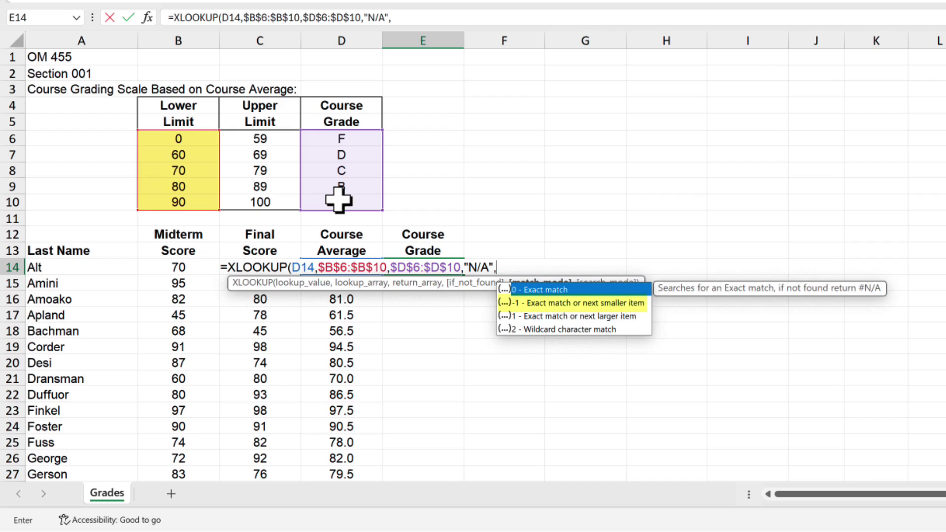
Step: Finish E14's XLOOKUP with match mode -1 and search mode 2, so E14 returns grade D
{"action": "double_click", "coordinate": [548, 303]}
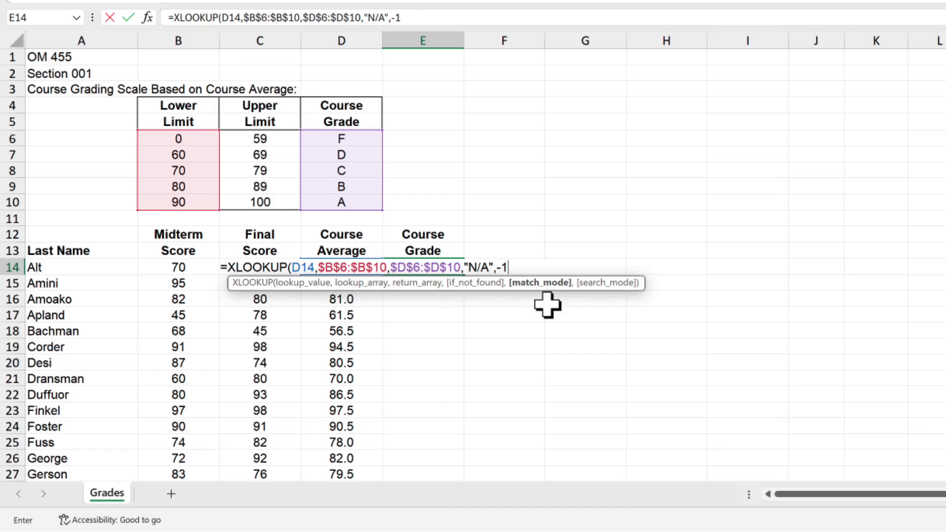
{"action": "type", "text": ","}
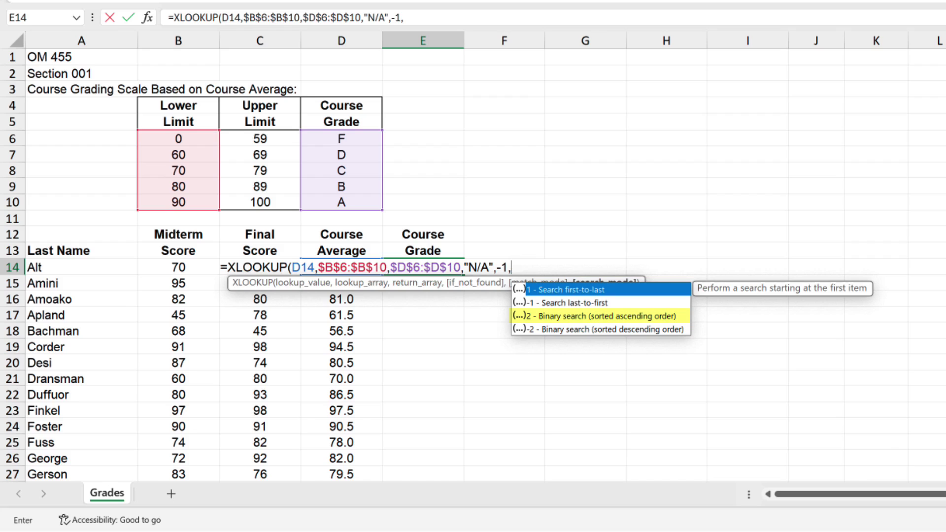
{"action": "left_click", "coordinate": [547, 317]}
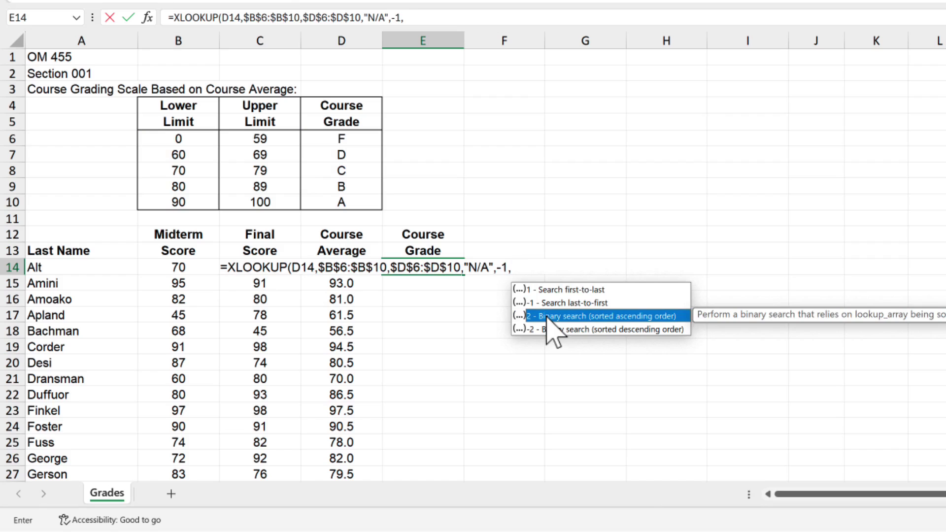
{"action": "double_click", "coordinate": [547, 317]}
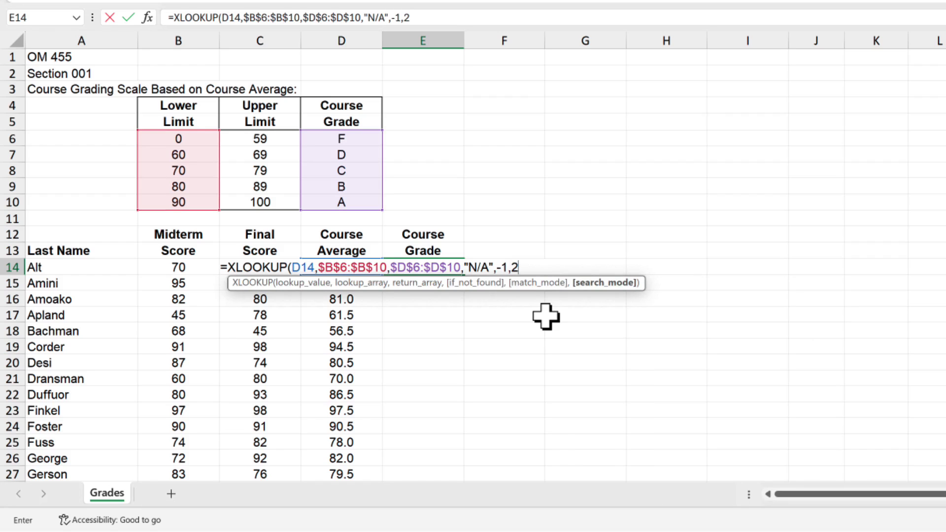
{"action": "type", "text": ")"}
{"action": "key", "text": "Return"}
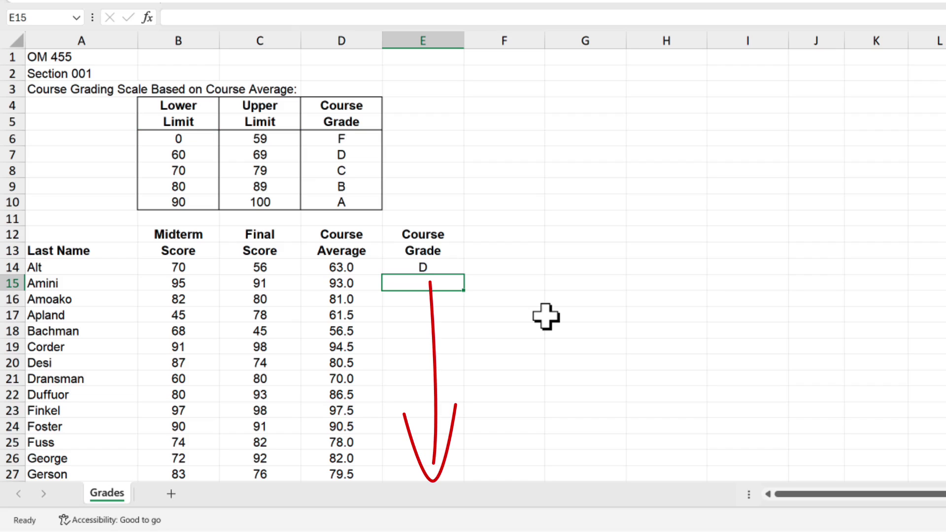
Step: Fill E14's grade formula down to E71, then select the first grades E14:E24
{"action": "left_click", "coordinate": [433, 267]}
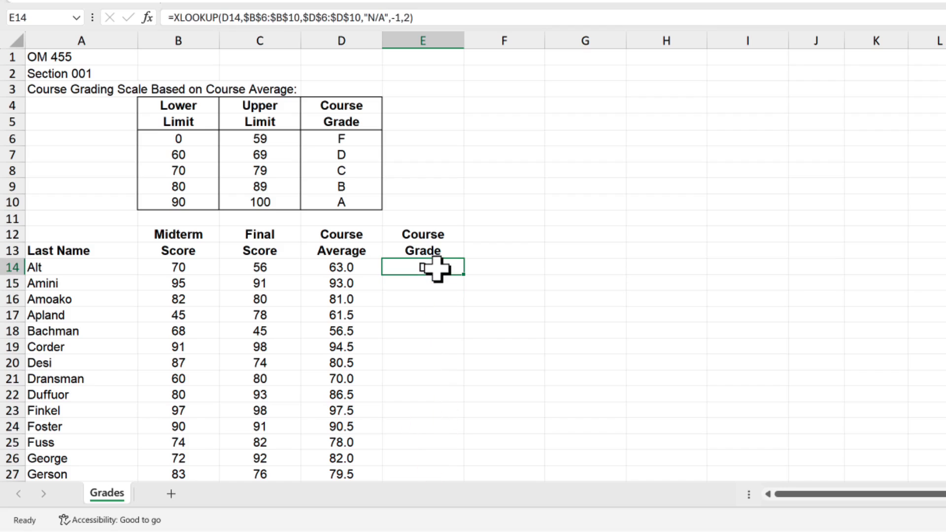
{"action": "double_click", "coordinate": [466, 279]}
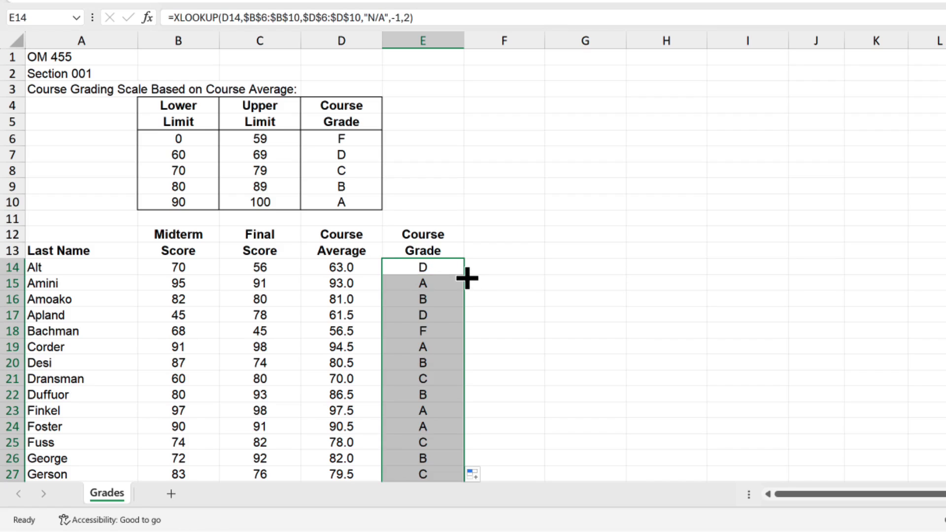
{"action": "scroll", "coordinate": [466, 279], "scroll_direction": "down", "scroll_amount": 5}
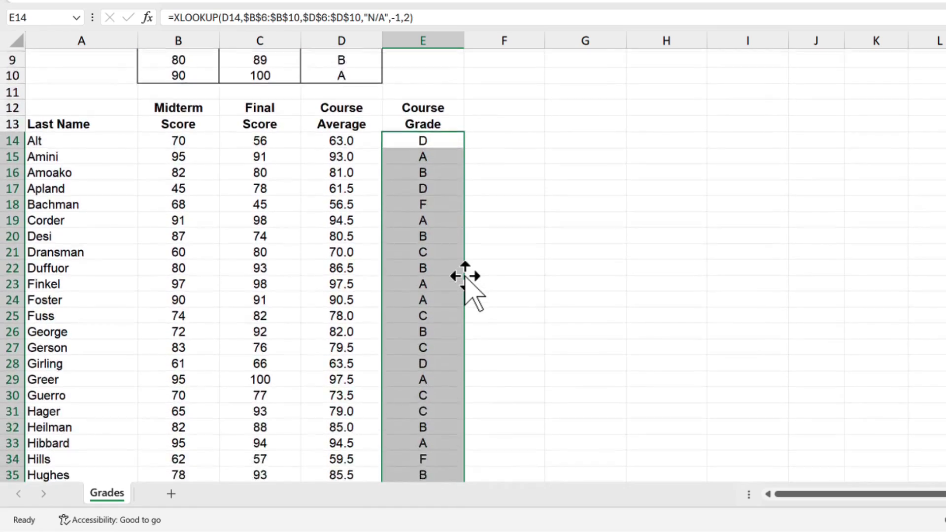
{"action": "scroll", "coordinate": [465, 278], "scroll_direction": "down", "scroll_amount": 12}
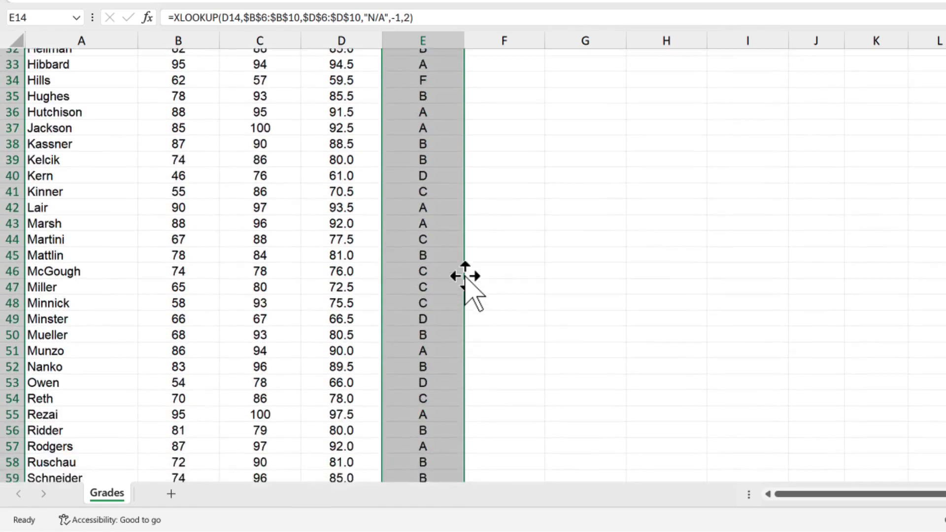
{"action": "scroll", "coordinate": [466, 278], "scroll_direction": "up", "scroll_amount": 5}
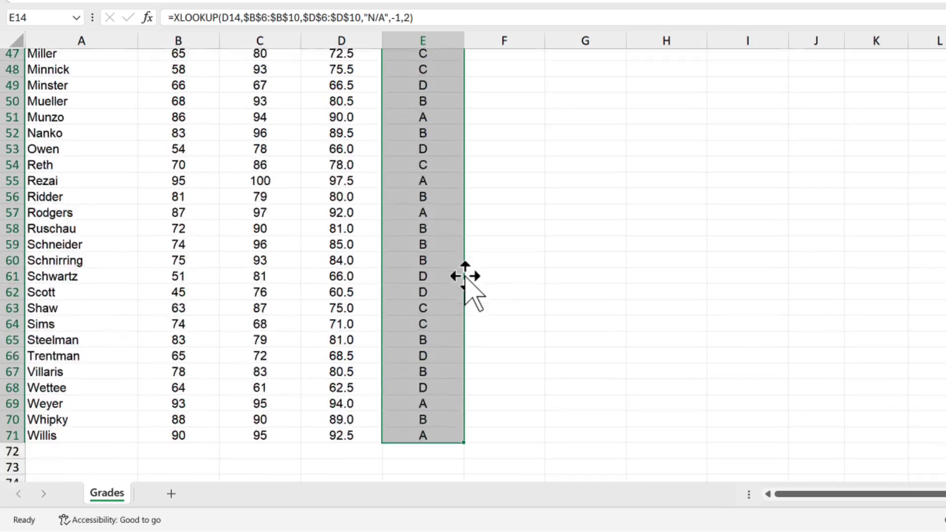
{"action": "scroll", "coordinate": [465, 278], "scroll_direction": "up", "scroll_amount": 11}
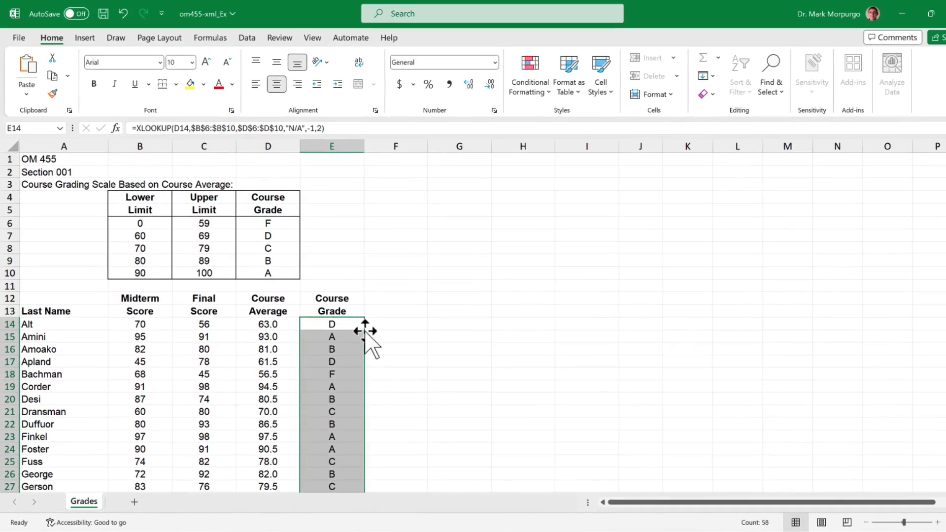
{"action": "left_click", "coordinate": [431, 348]}
{"action": "left_click_drag", "start_coordinate": [330, 324], "coordinate": [311, 448]}
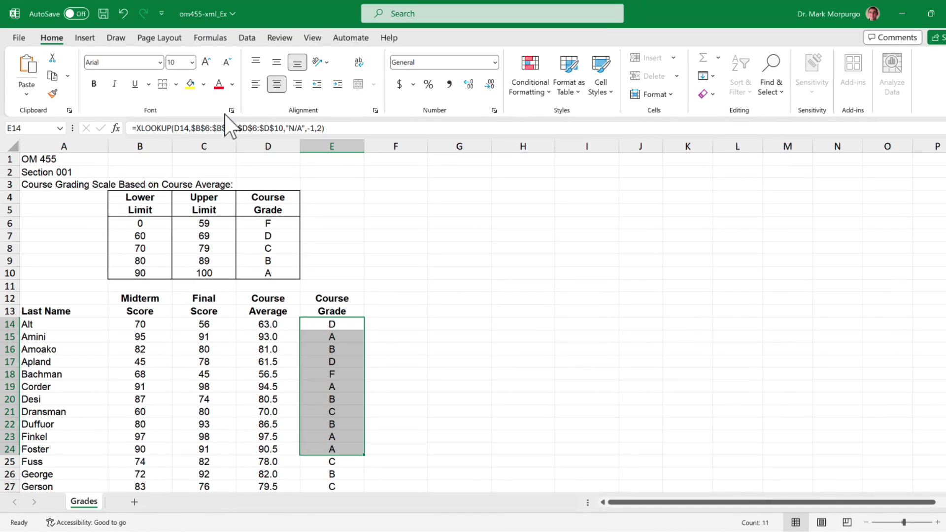
Step: Give the grades in E14:E24 a light green fill
{"action": "left_click", "coordinate": [203, 84]}
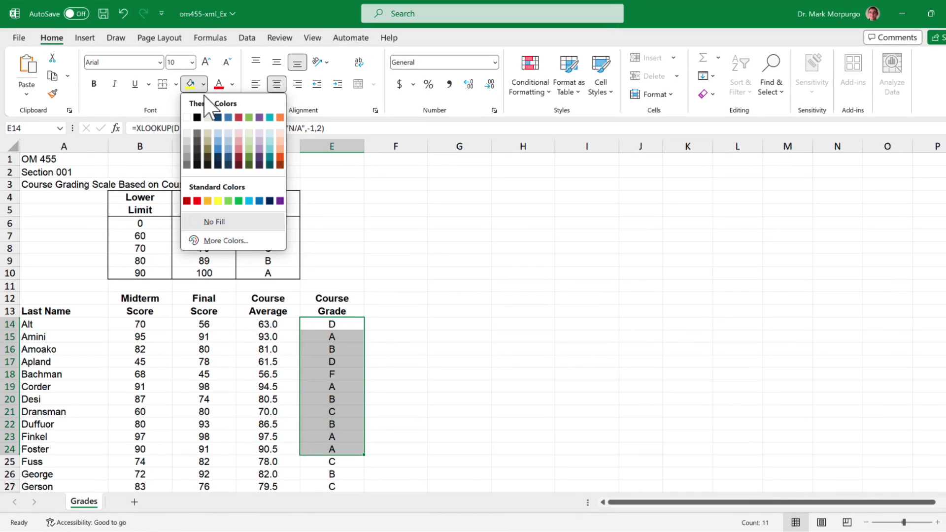
{"action": "left_click", "coordinate": [228, 201]}
{"action": "left_click", "coordinate": [452, 348]}
Step: Select the grades in E25:E71 and give them a blue fill
{"action": "scroll", "coordinate": [453, 347], "scroll_direction": "down", "scroll_amount": 1}
{"action": "scroll", "coordinate": [452, 348], "scroll_direction": "down", "scroll_amount": 3}
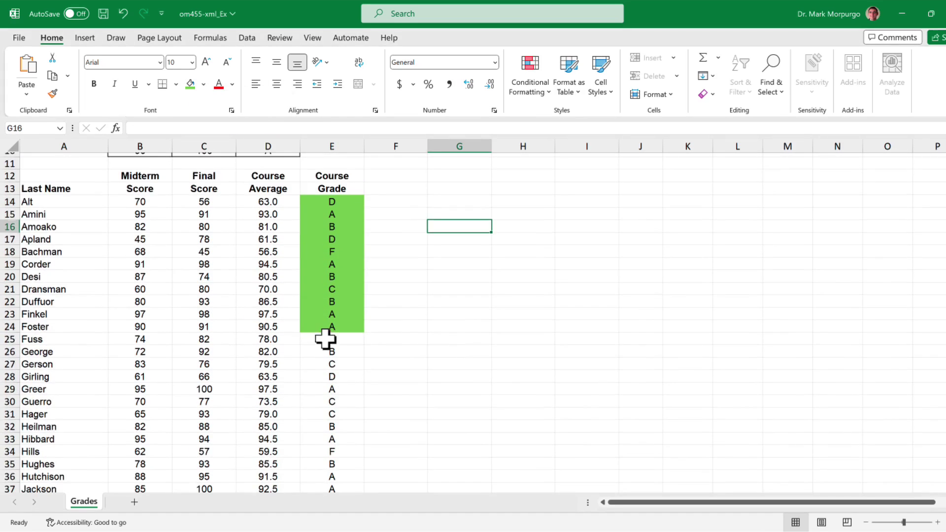
{"action": "left_click_drag", "start_coordinate": [325, 339], "coordinate": [325, 471]}
{"action": "left_click", "coordinate": [203, 84]}
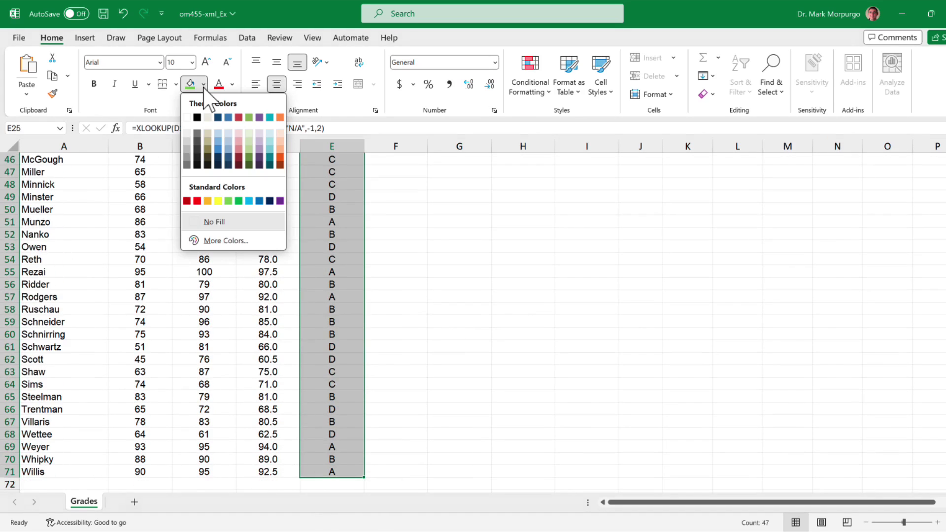
{"action": "left_click", "coordinate": [218, 149]}
{"action": "scroll", "coordinate": [217, 197], "scroll_direction": "up", "scroll_amount": 11}
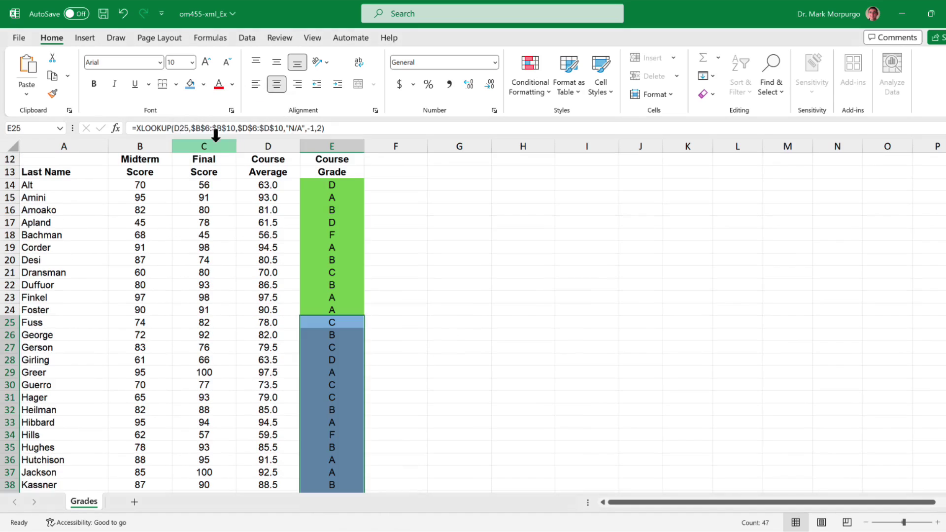
{"action": "left_click", "coordinate": [478, 335]}
{"action": "scroll", "coordinate": [479, 335], "scroll_direction": "down", "scroll_amount": 1}
{"action": "scroll", "coordinate": [509, 306], "scroll_direction": "up", "scroll_amount": 5}
{"action": "left_click", "coordinate": [512, 298]}
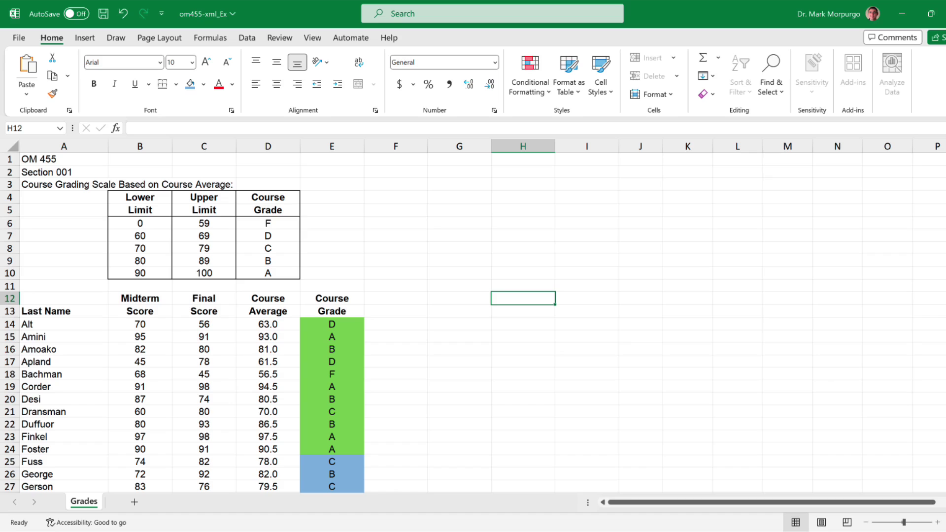
Step: Enter the headers 'Course'/'Grade' in H12:H13 and 'No. of'/'Students' in I12:I13
{"action": "type", "text": "Course"}
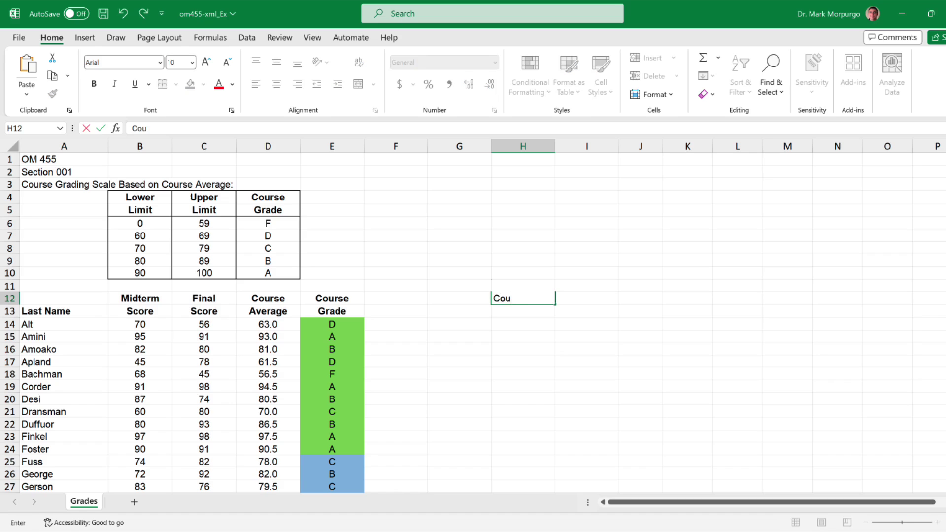
{"action": "key", "text": "Return"}
{"action": "type", "text": "Grade"}
{"action": "left_click", "coordinate": [586, 298]}
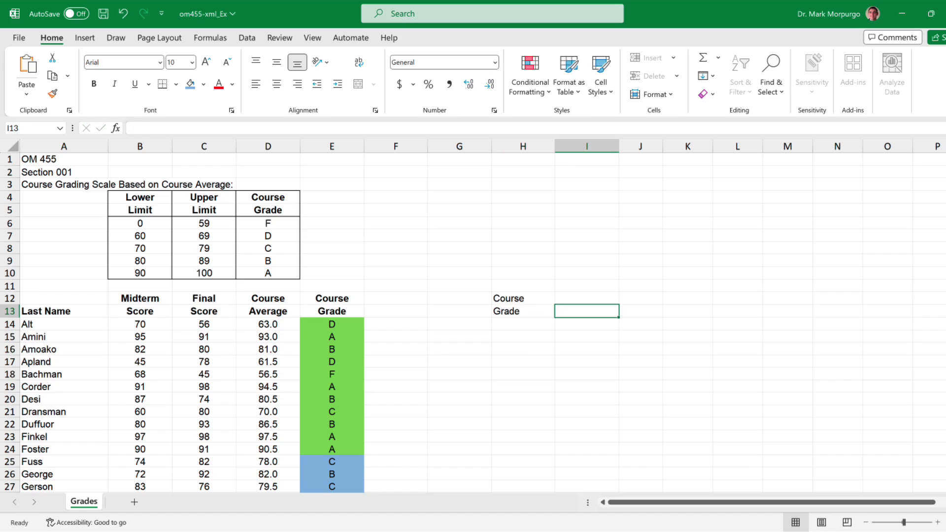
{"action": "type", "text": "No. of"}
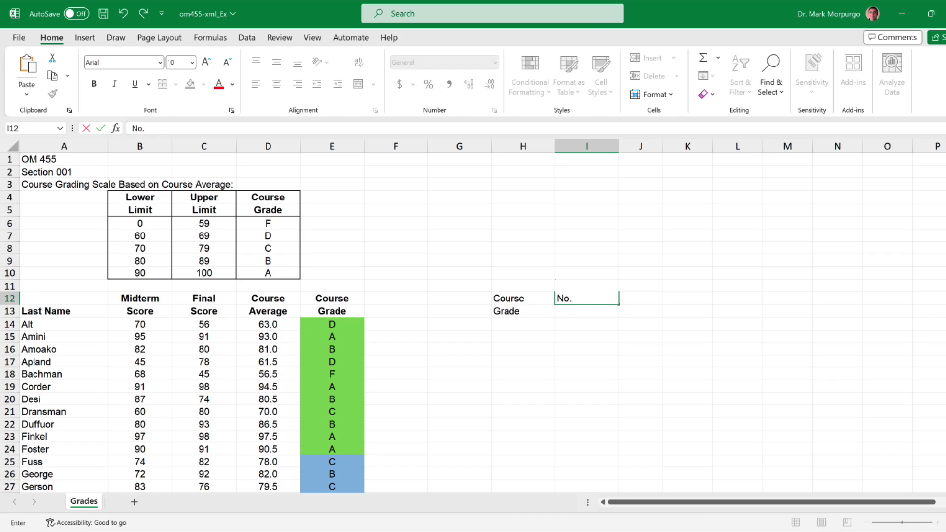
{"action": "key", "text": "Return"}
{"action": "type", "text": "Students"}
{"action": "key", "text": "Return"}
Step: Make the H12:I13 summary headers bold and centred
{"action": "key", "text": "Up"}
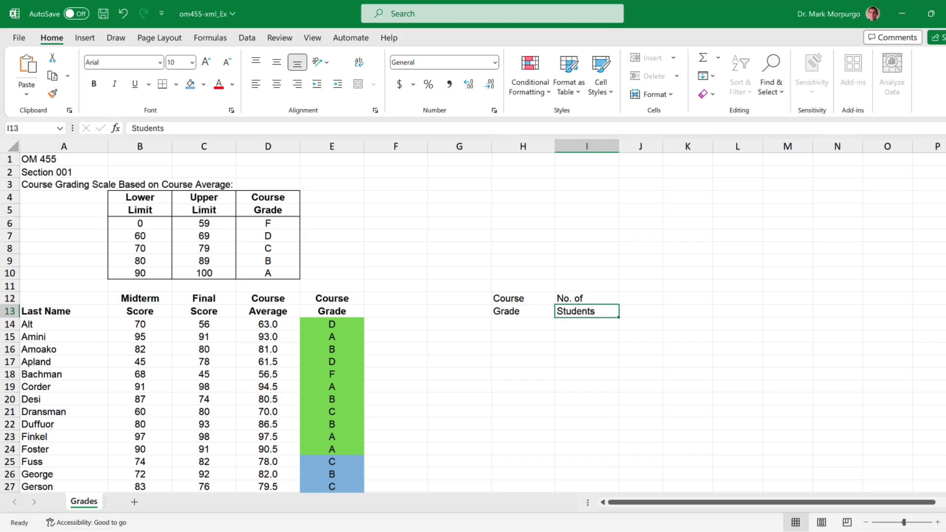
{"action": "key", "text": "shift+Left"}
{"action": "key", "text": "shift+Up"}
{"action": "key", "text": "ctrl+b"}
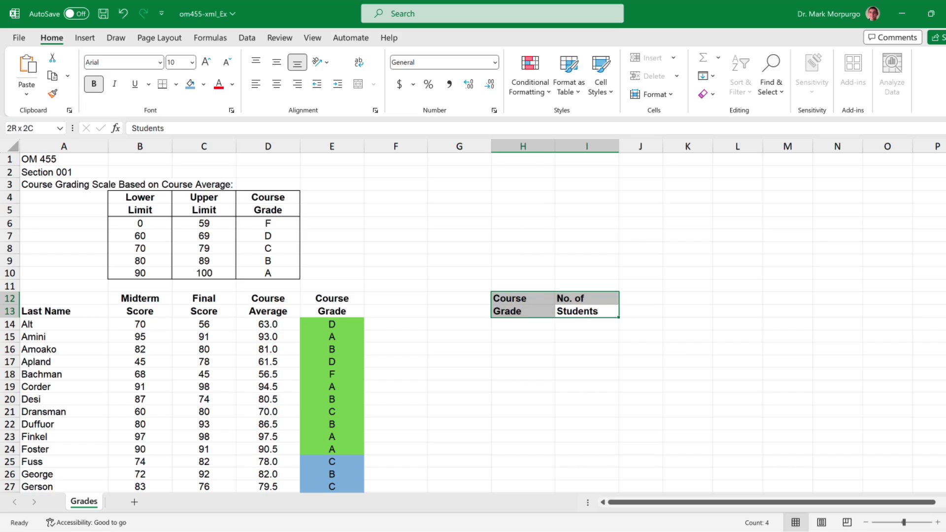
{"action": "left_click", "coordinate": [276, 84]}
{"action": "left_click", "coordinate": [534, 325]}
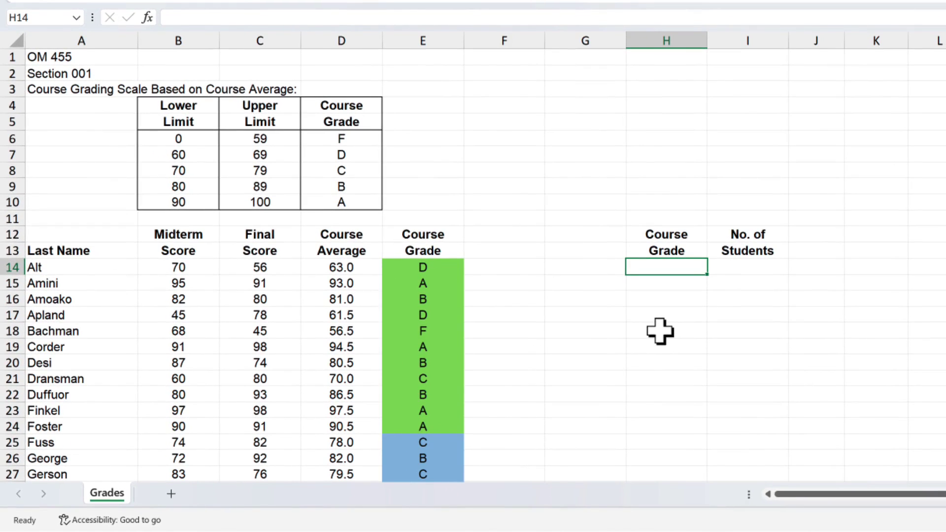
Step: Enter =SORT(D6:D10,,1,FALSE) in H14 so grades A, B, C, D, F spill down H14:H18
{"action": "type", "text": "=sort"}
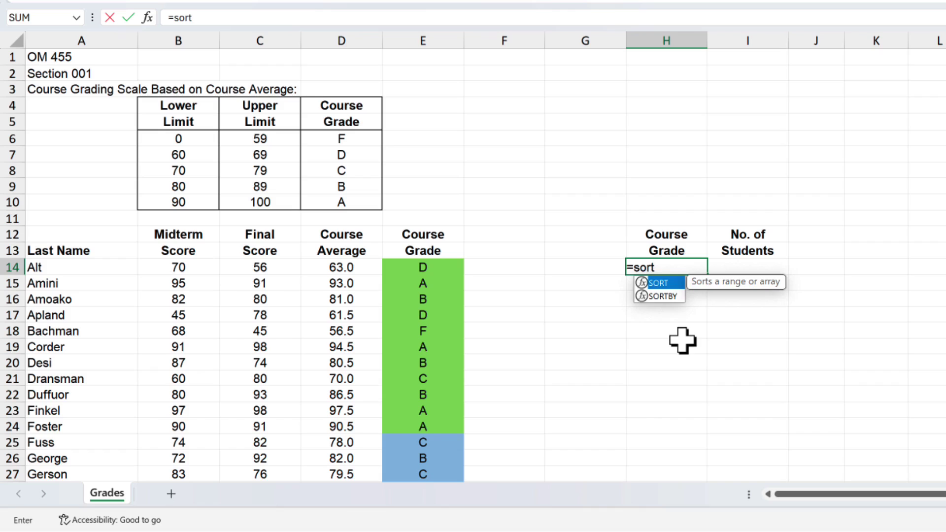
{"action": "key", "text": "Tab"}
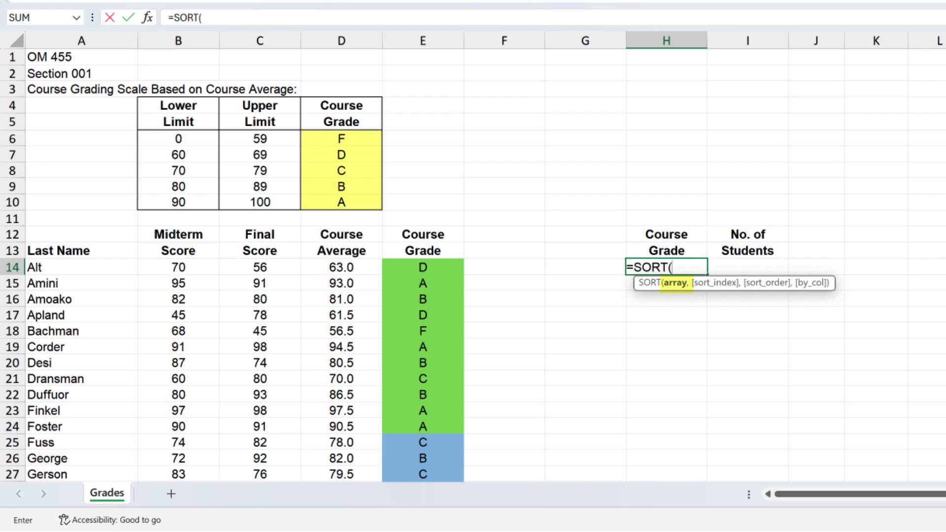
{"action": "left_click_drag", "start_coordinate": [335, 143], "coordinate": [335, 205]}
{"action": "type", "text": ","}
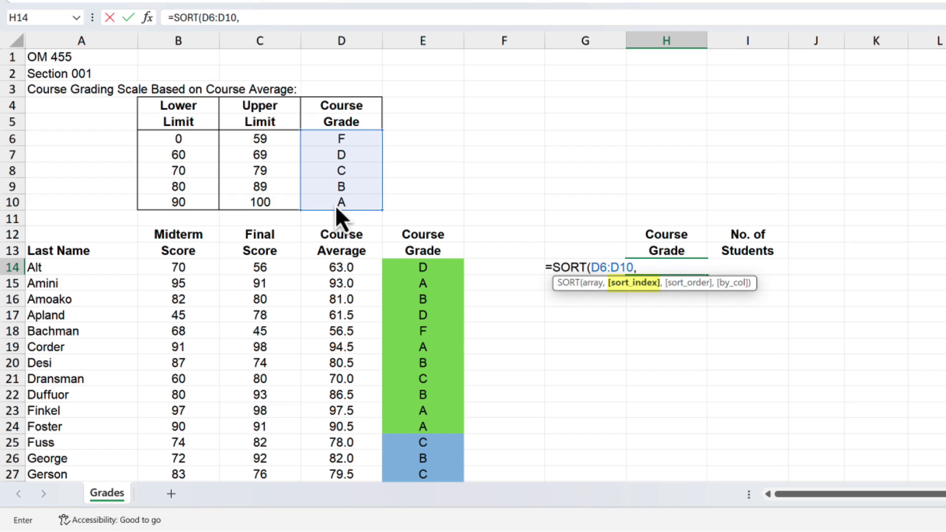
{"action": "type", "text": ","}
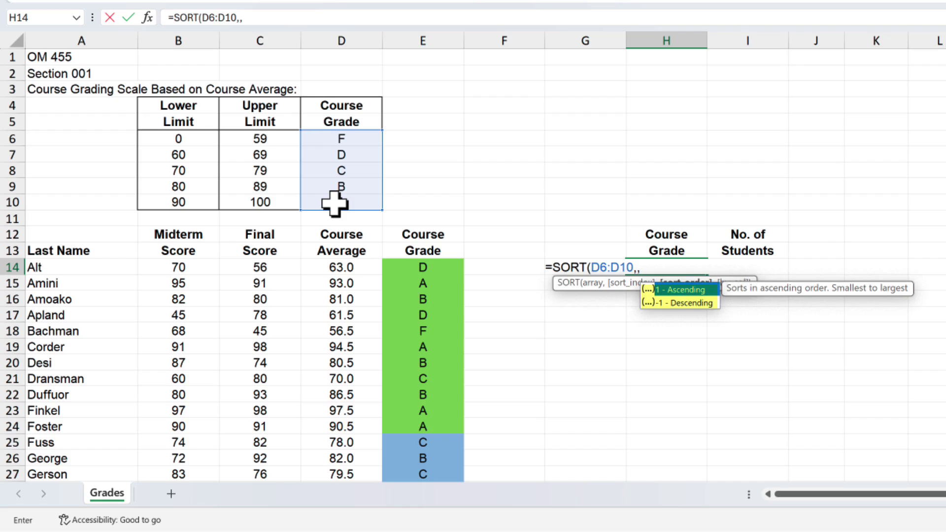
{"action": "type", "text": "1"}
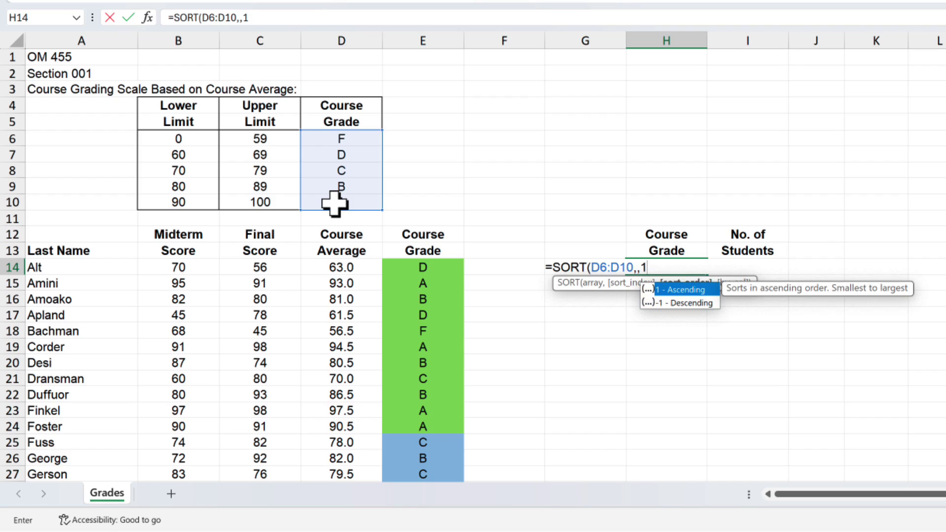
{"action": "type", "text": ","}
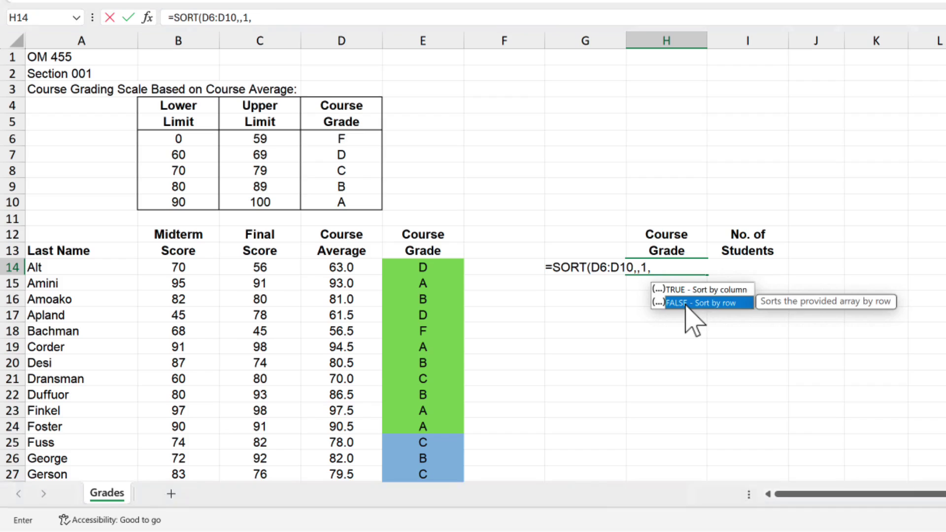
{"action": "double_click", "coordinate": [686, 303]}
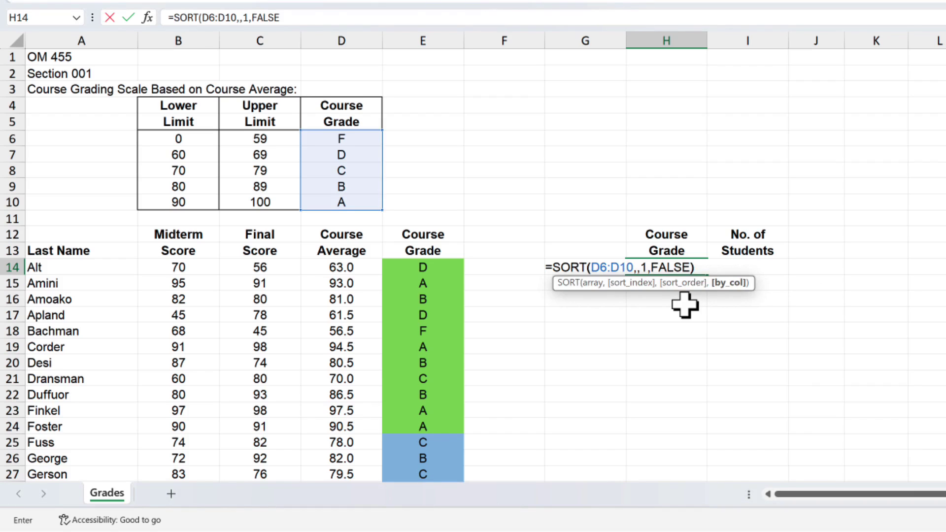
{"action": "type", "text": ")"}
{"action": "key", "text": "Return"}
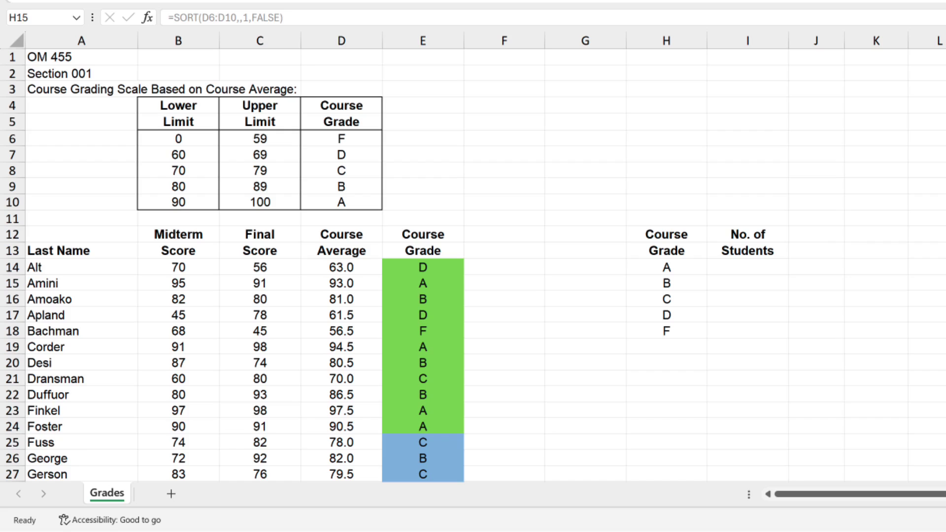
Step: Enter =COUNTIF($E$14:$E$71,H14) in I14, counting 15 students with grade A
{"action": "left_click", "coordinate": [747, 267]}
{"action": "type", "text": "="}
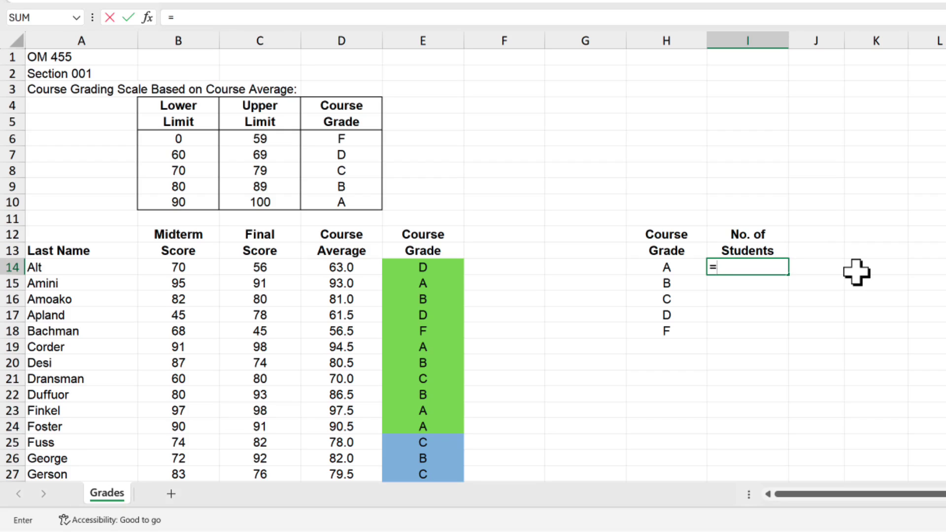
{"action": "type", "text": "counti"}
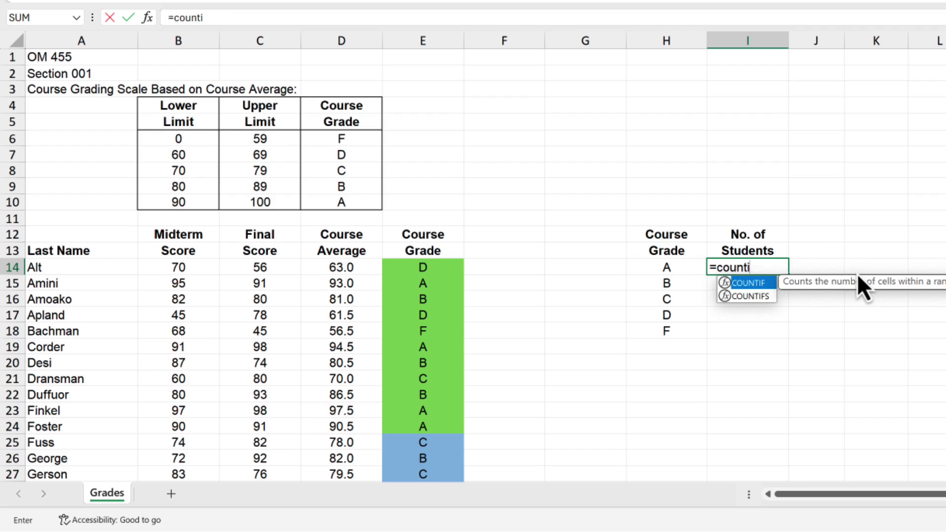
{"action": "key", "text": "Tab"}
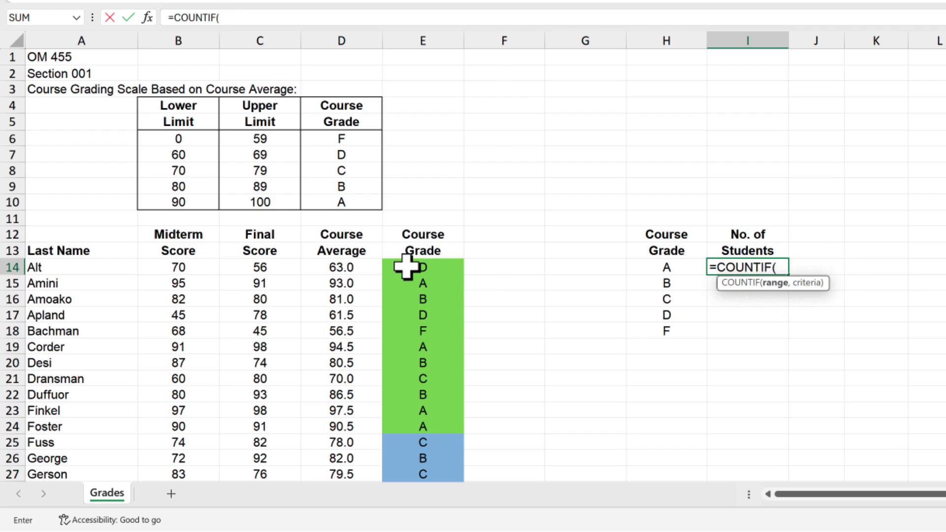
{"action": "left_click_drag", "start_coordinate": [415, 266], "coordinate": [413, 460]}
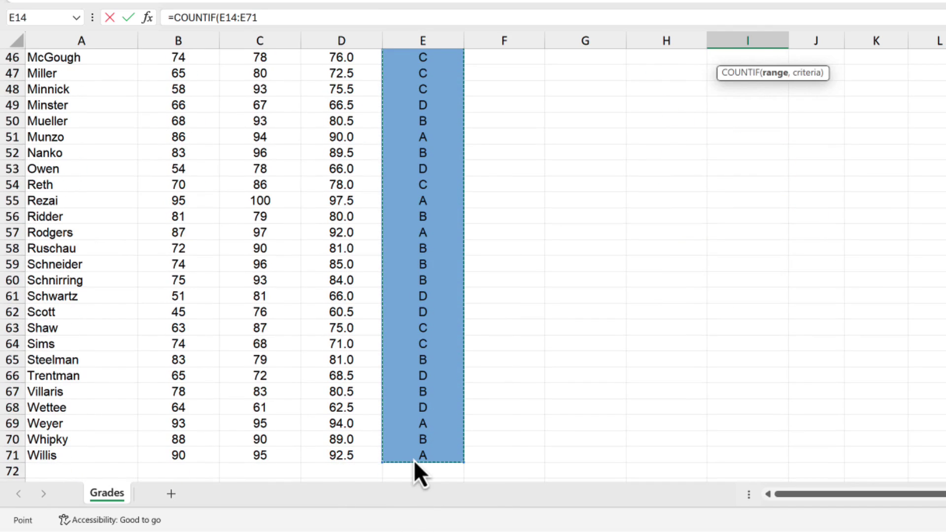
{"action": "scroll", "coordinate": [537, 402], "scroll_direction": "up", "scroll_amount": 15}
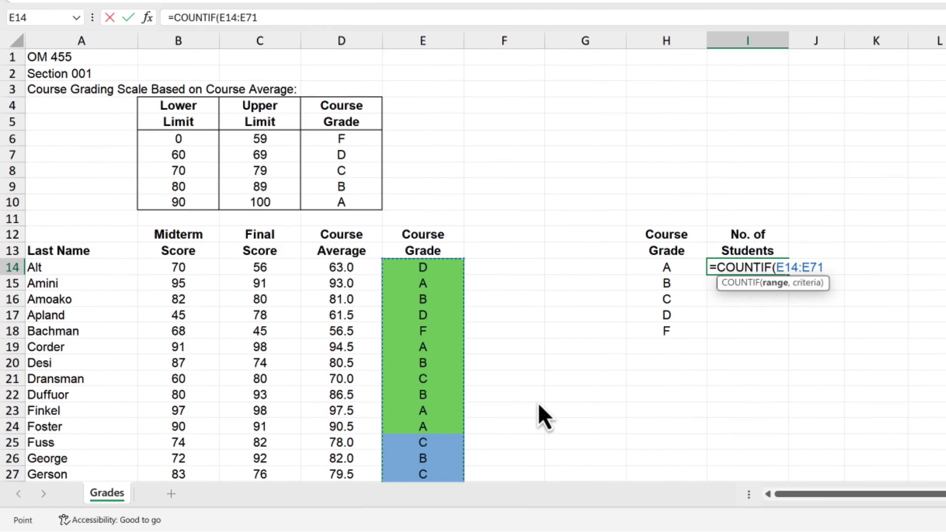
{"action": "key", "text": "F4"}
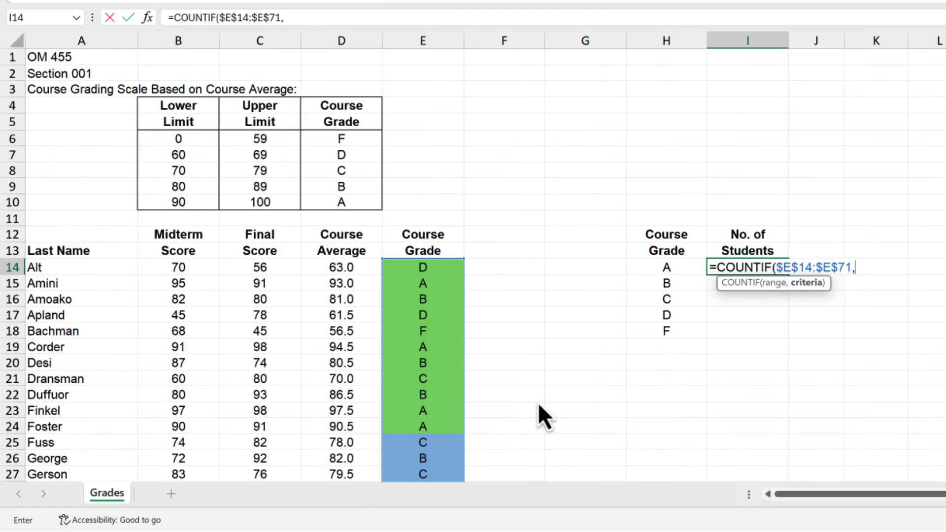
{"action": "left_click", "coordinate": [659, 271]}
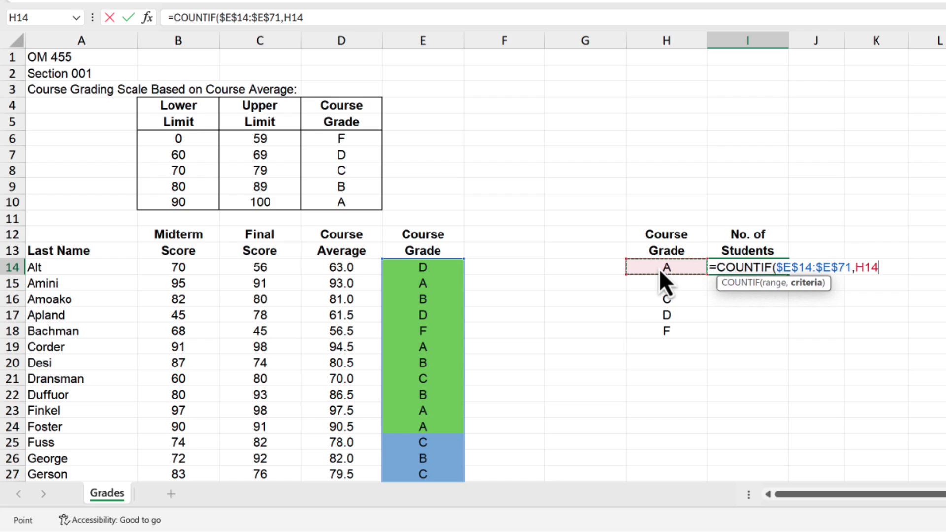
{"action": "type", "text": ")"}
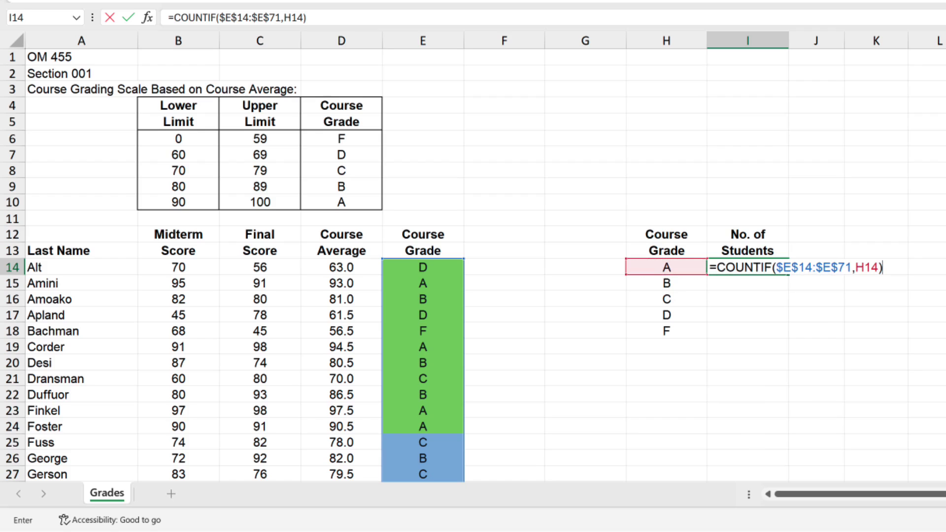
{"action": "key", "text": "Return"}
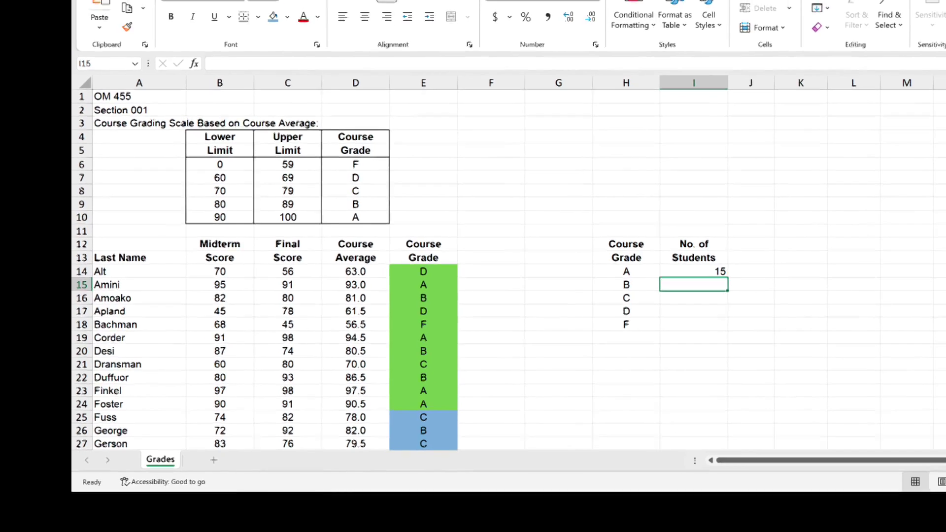
Step: Fill the COUNTIF down to I18 (15, 18, 13, 10, 2) and shade the counts light green
{"action": "key", "text": "Up"}
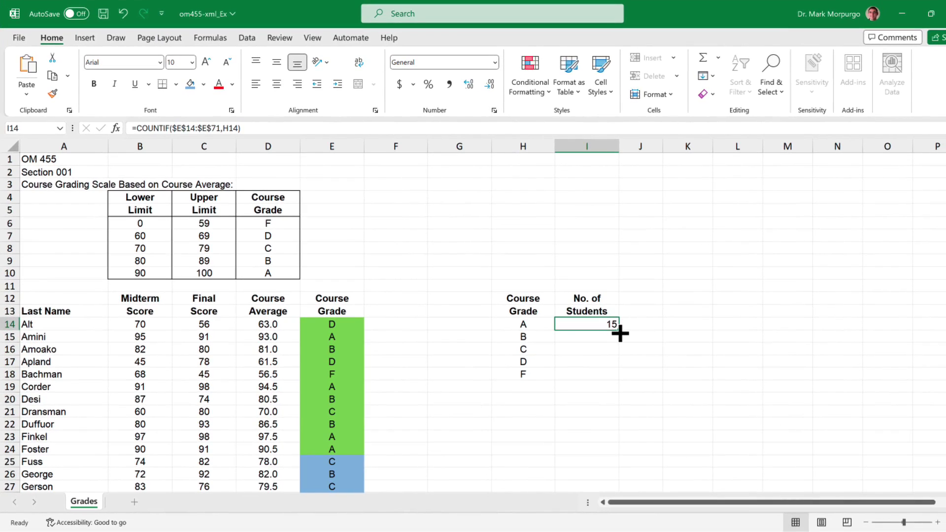
{"action": "left_click_drag", "start_coordinate": [669, 310], "coordinate": [670, 309]}
{"action": "double_click", "coordinate": [619, 330]}
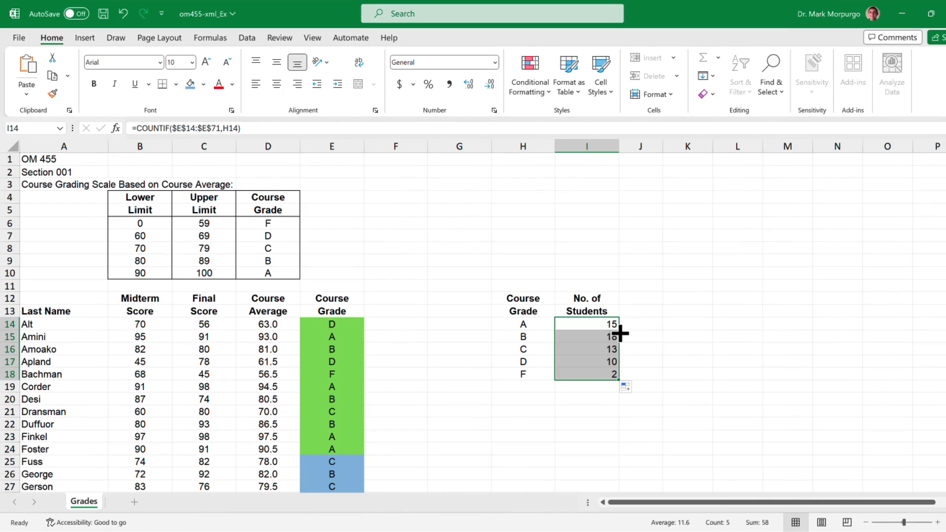
{"action": "left_click", "coordinate": [204, 84]}
{"action": "left_click", "coordinate": [228, 200]}
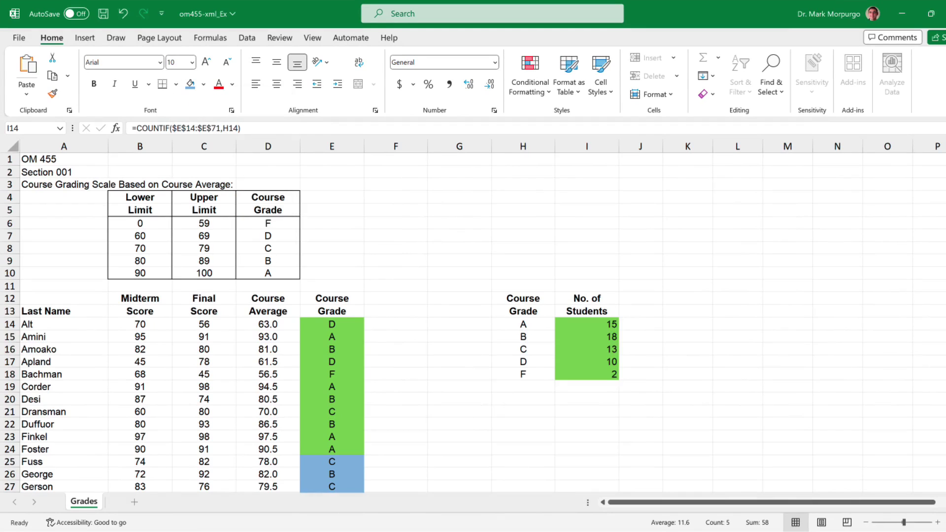
{"action": "left_click", "coordinate": [787, 247]}
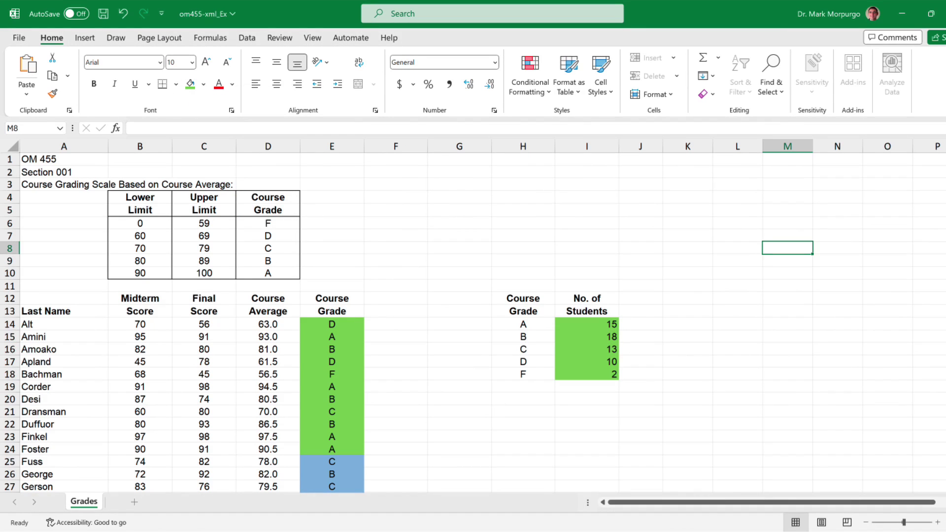